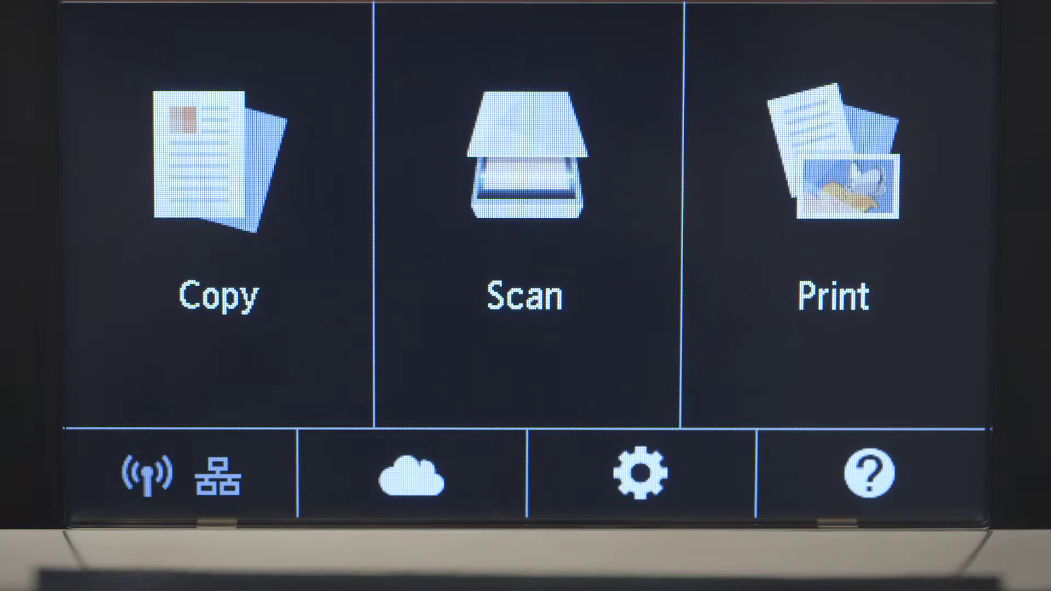
Step: On the printer panel, start Wireless LAN setup using the WPS push-button method
click(186, 475)
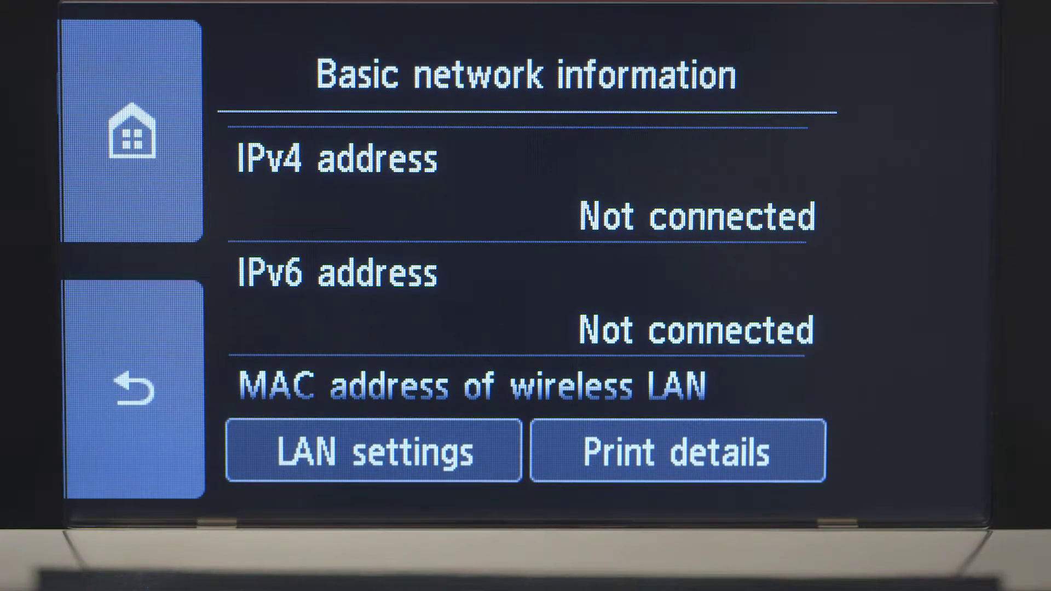
click(356, 453)
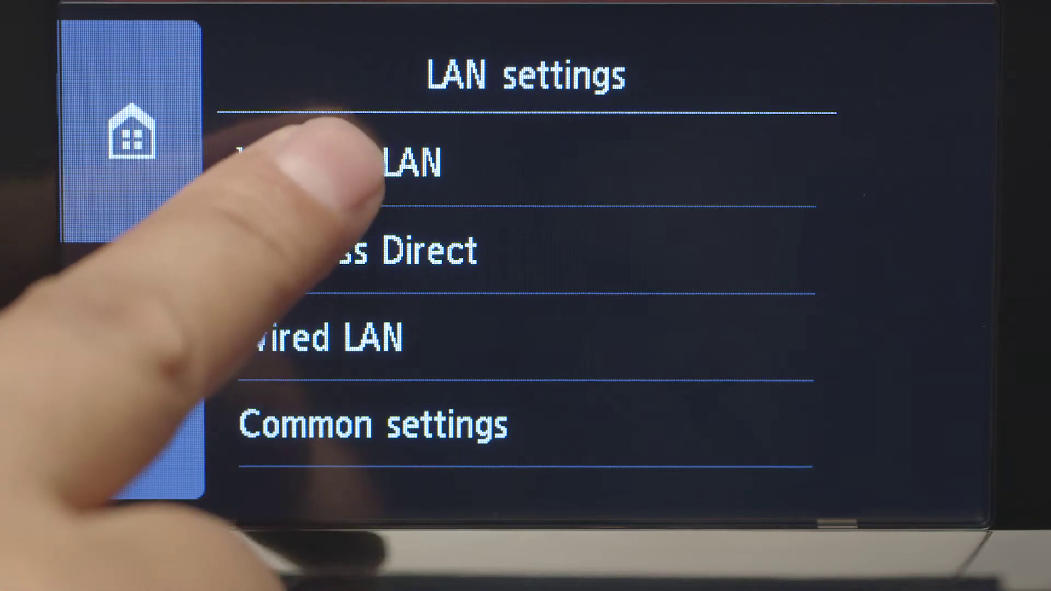
click(334, 163)
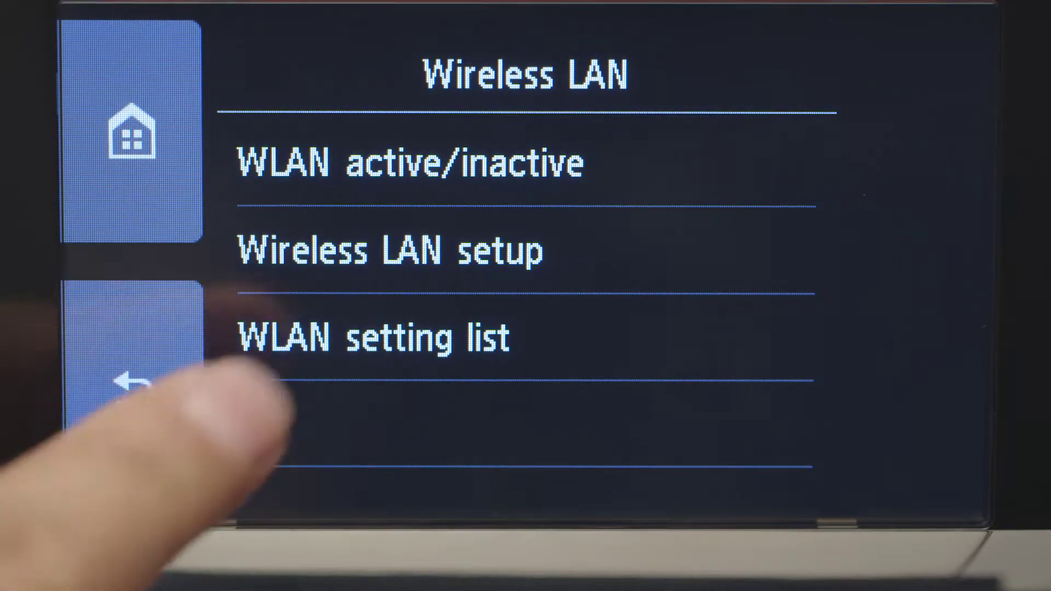
click(351, 251)
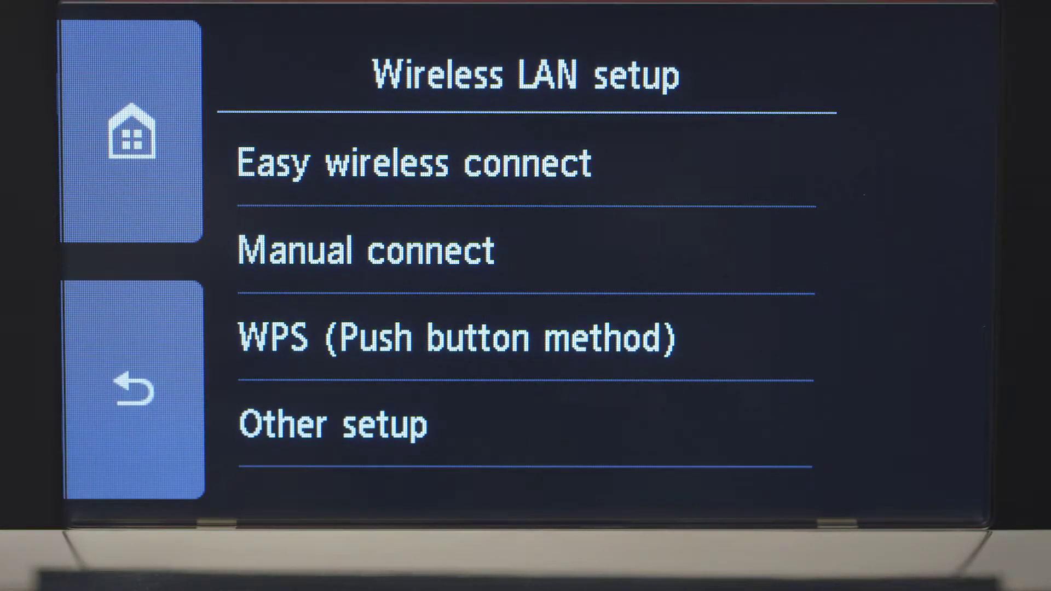
click(307, 338)
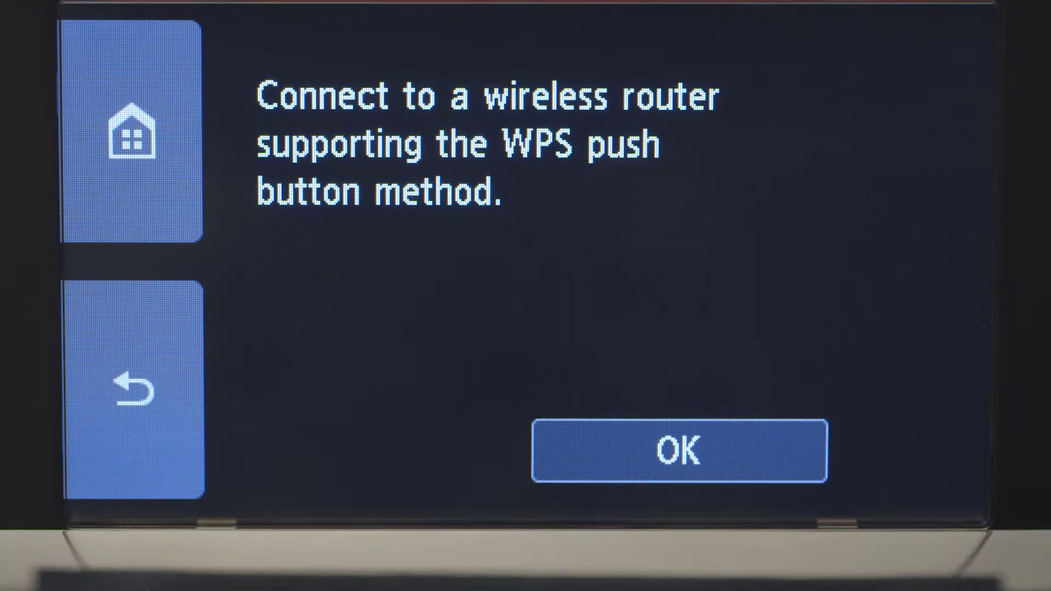
click(679, 454)
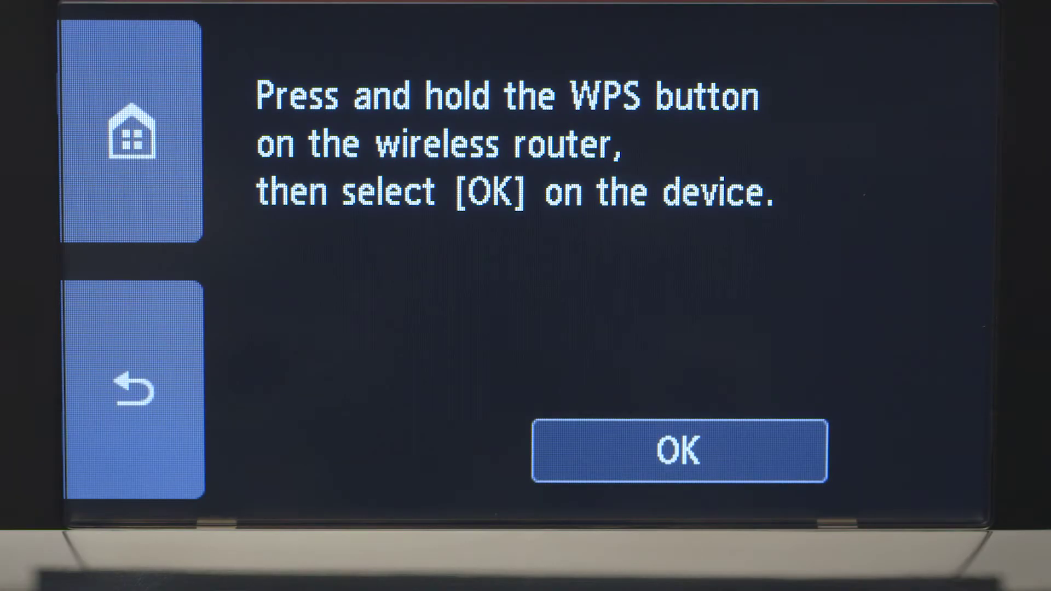
Step: After pressing the router's WPS button, connect the TS9020 and dismiss the Connected message
click(679, 451)
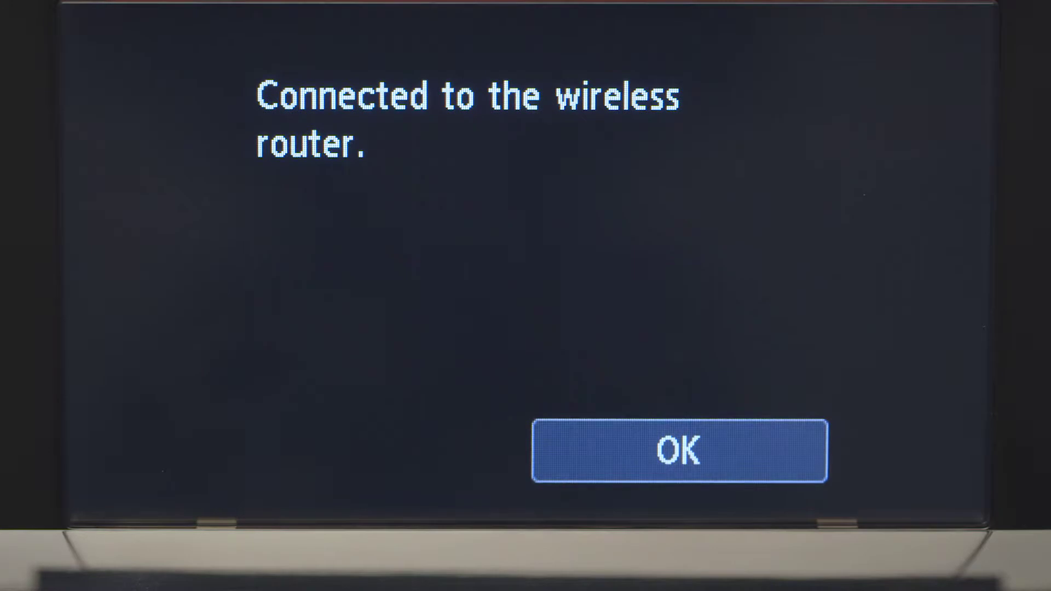
click(679, 451)
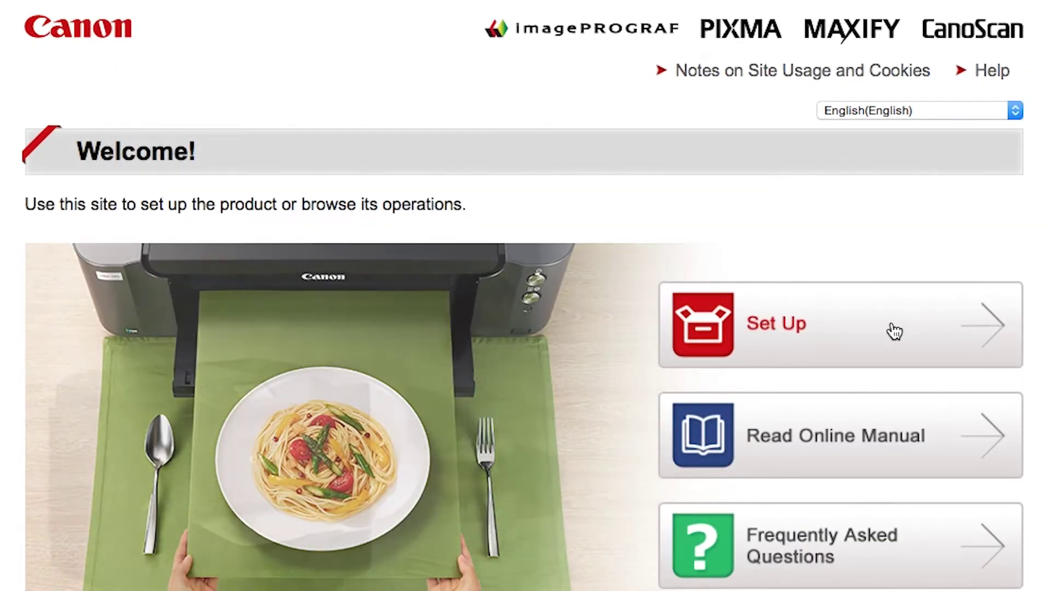
Step: On the Canon IJ Setup site, filter products by TS and pick TS9020
click(894, 332)
scroll(929, 319, down, 5)
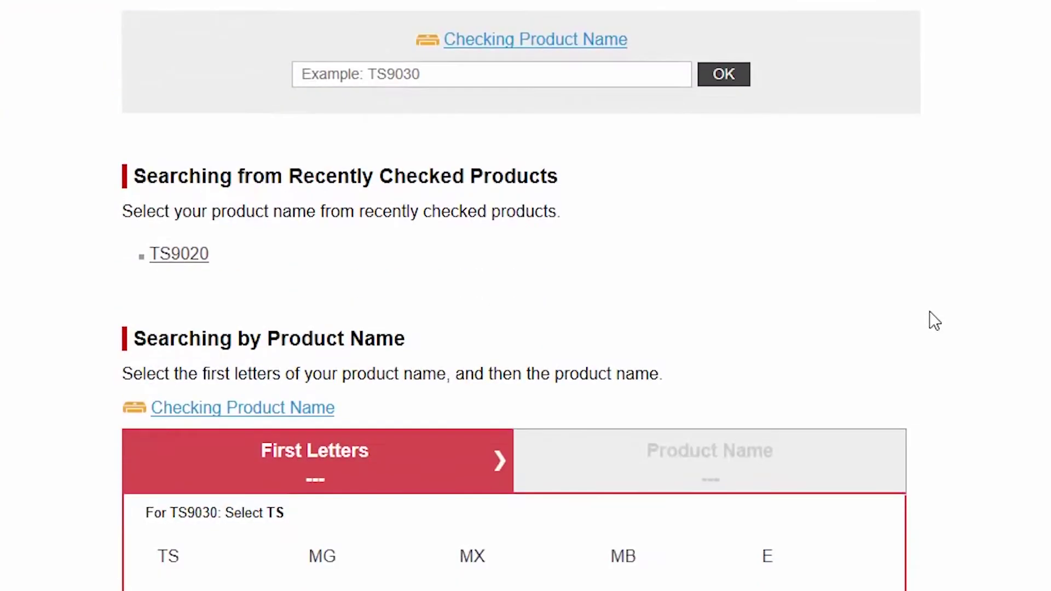
scroll(368, 368, down, 3)
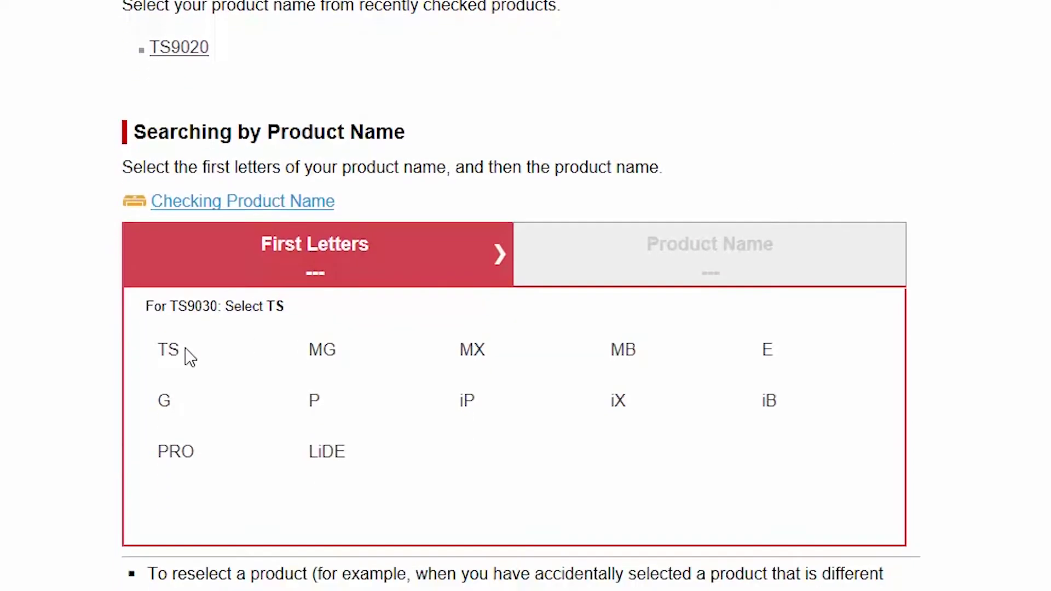
click(171, 318)
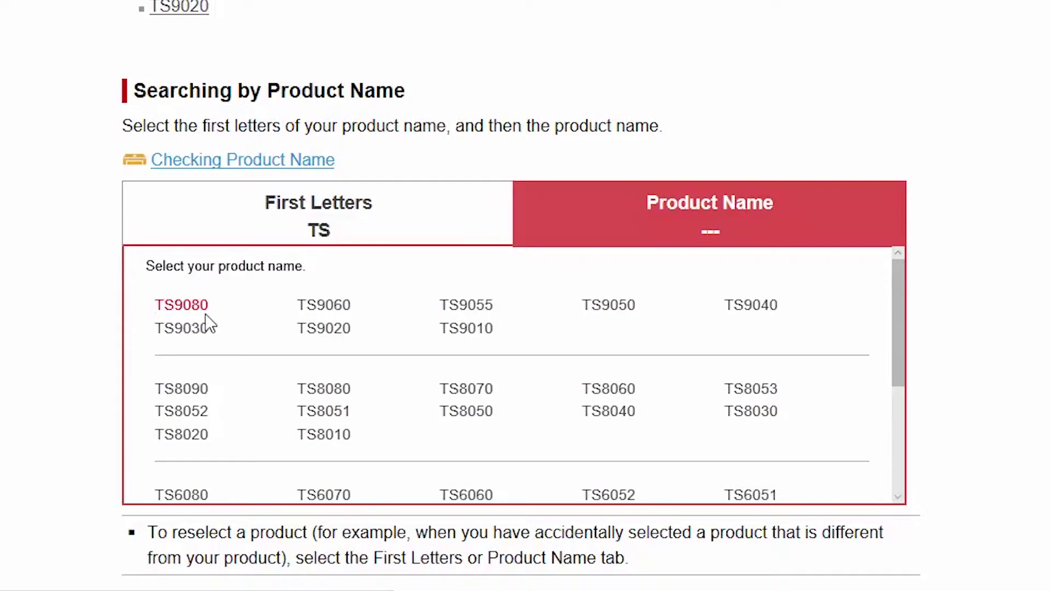
click(310, 331)
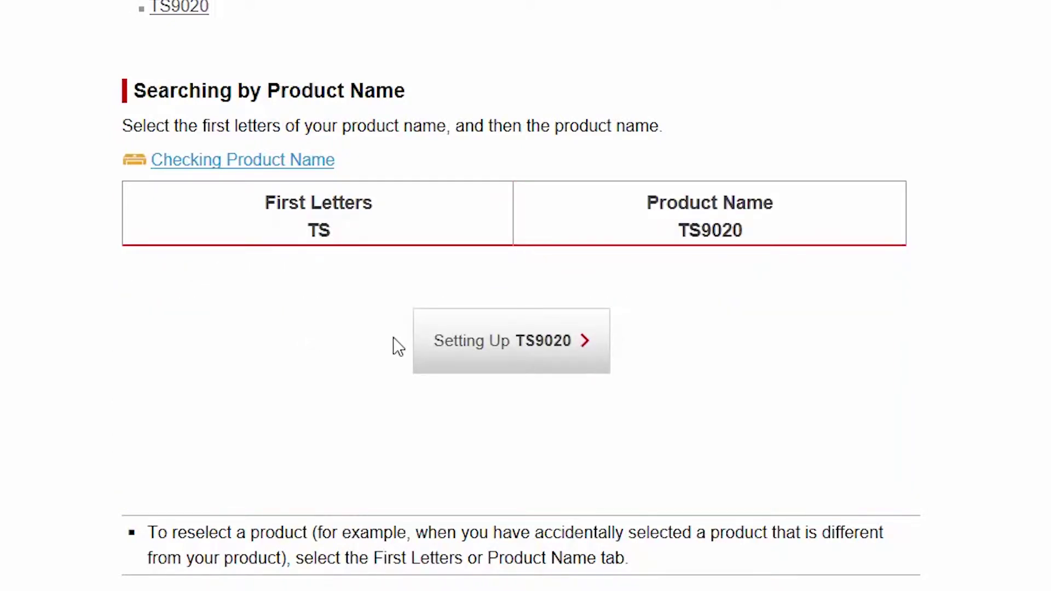
Step: Open Setting Up TS9020, choose USA, and select Setup for Windows PC
click(481, 353)
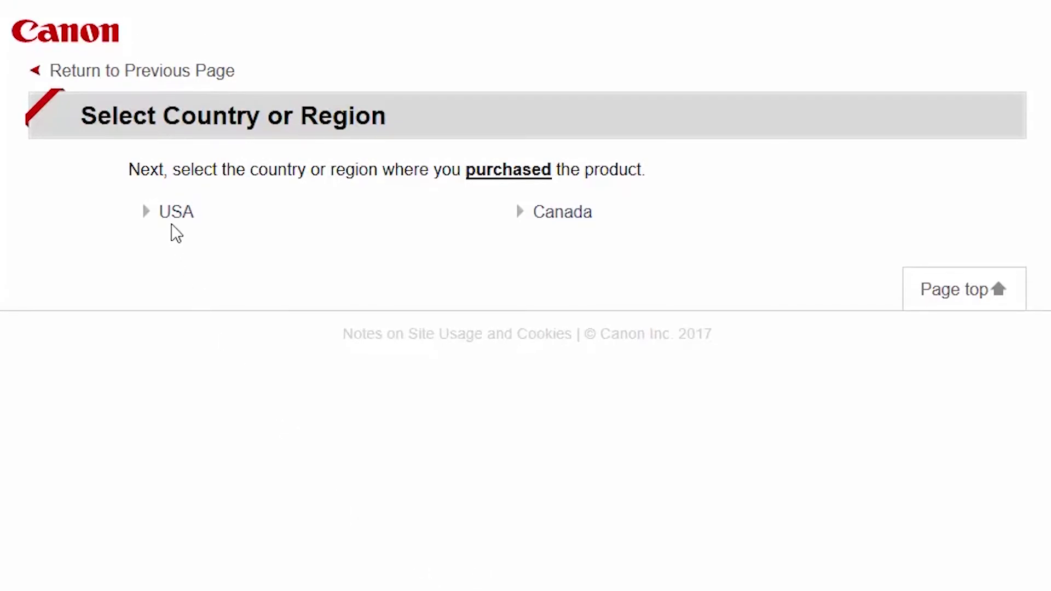
click(171, 212)
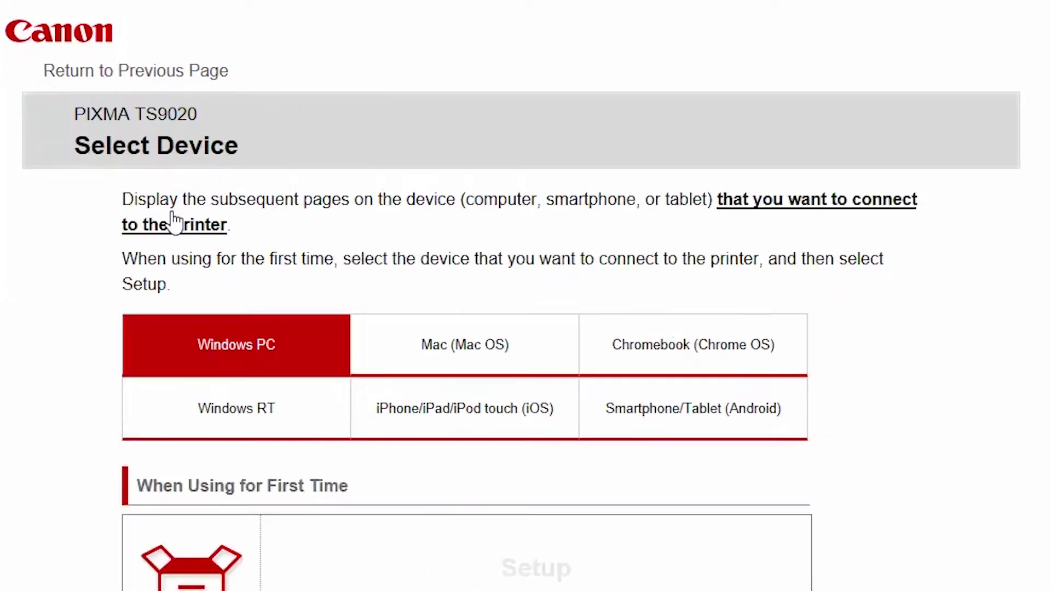
scroll(224, 246, down, 2)
scroll(224, 246, down, 3)
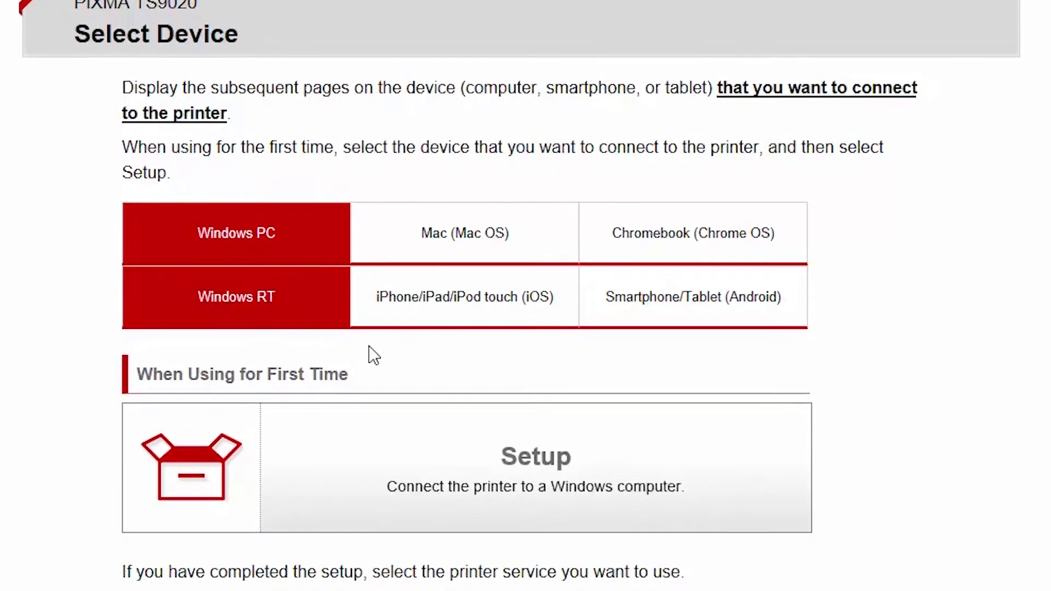
click(433, 394)
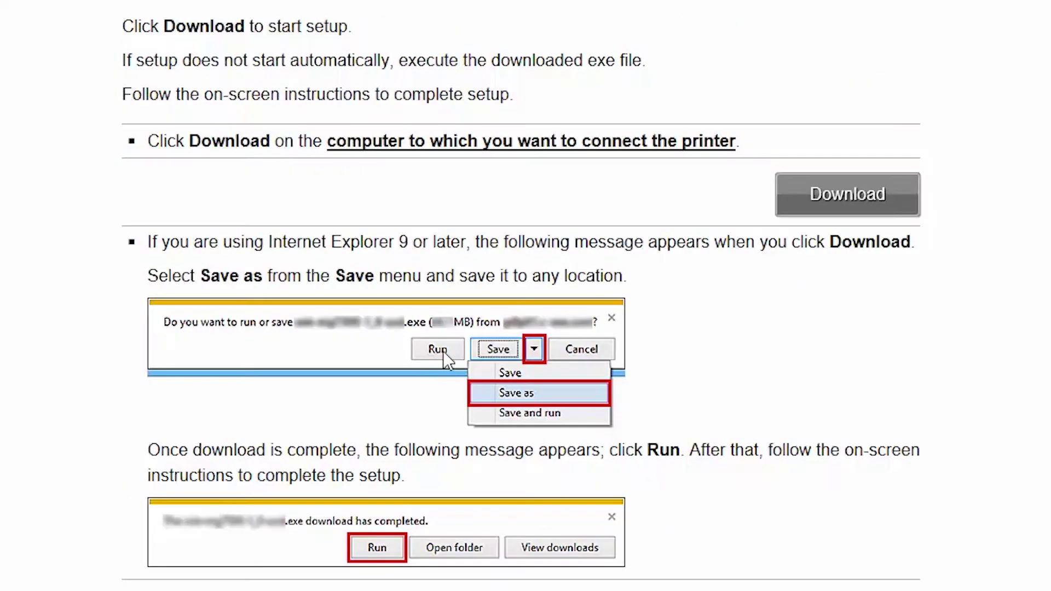
Step: Download the installer win-ts9000-1_0-n_jucd.exe and run it
click(789, 200)
scroll(708, 277, down, 2)
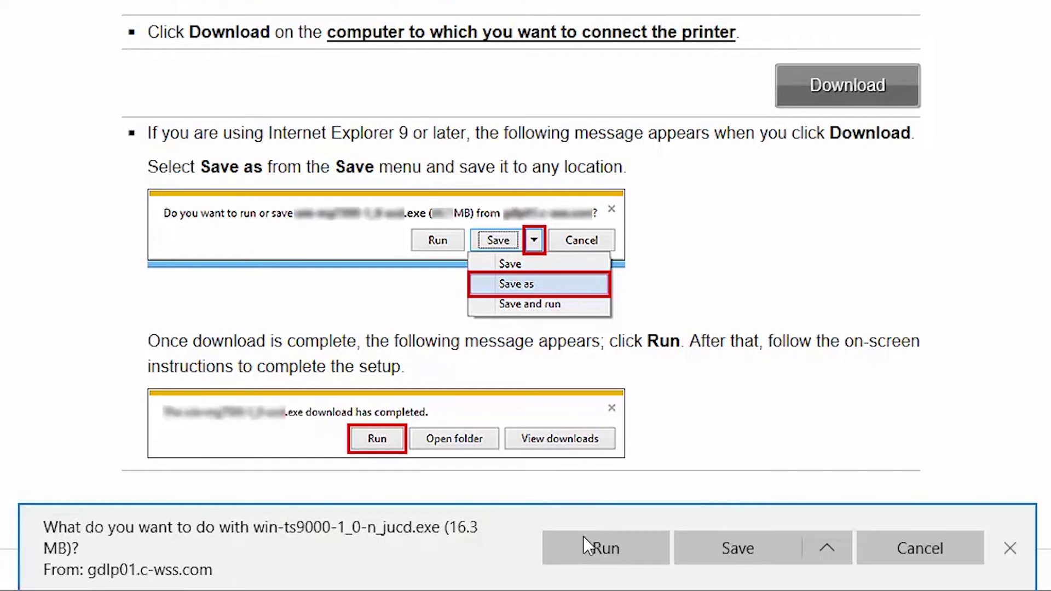
click(580, 540)
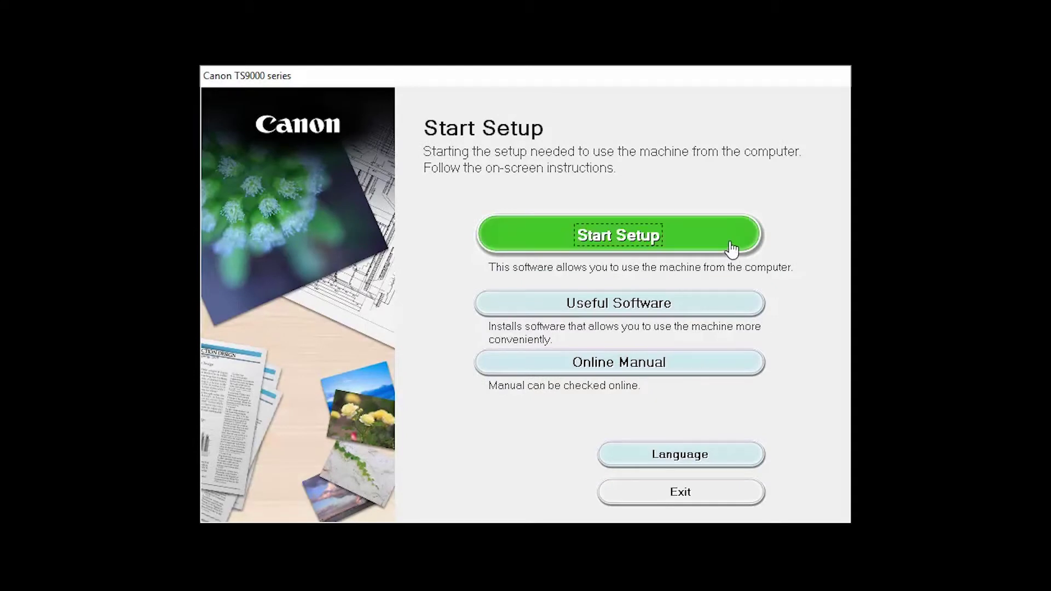
Step: Start Setup with United States as the country and accept the License Agreement
click(731, 249)
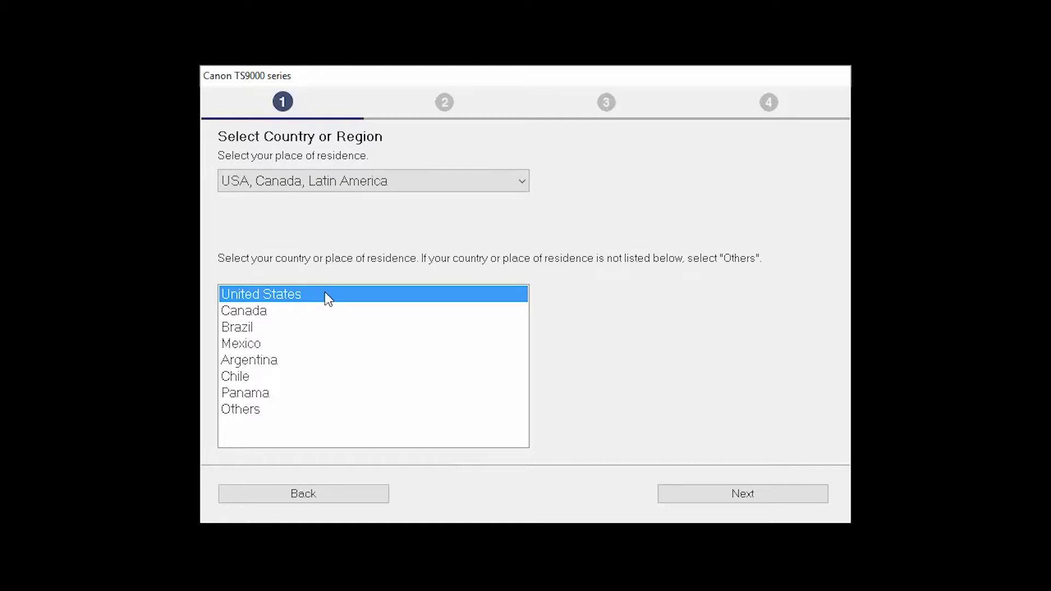
click(710, 499)
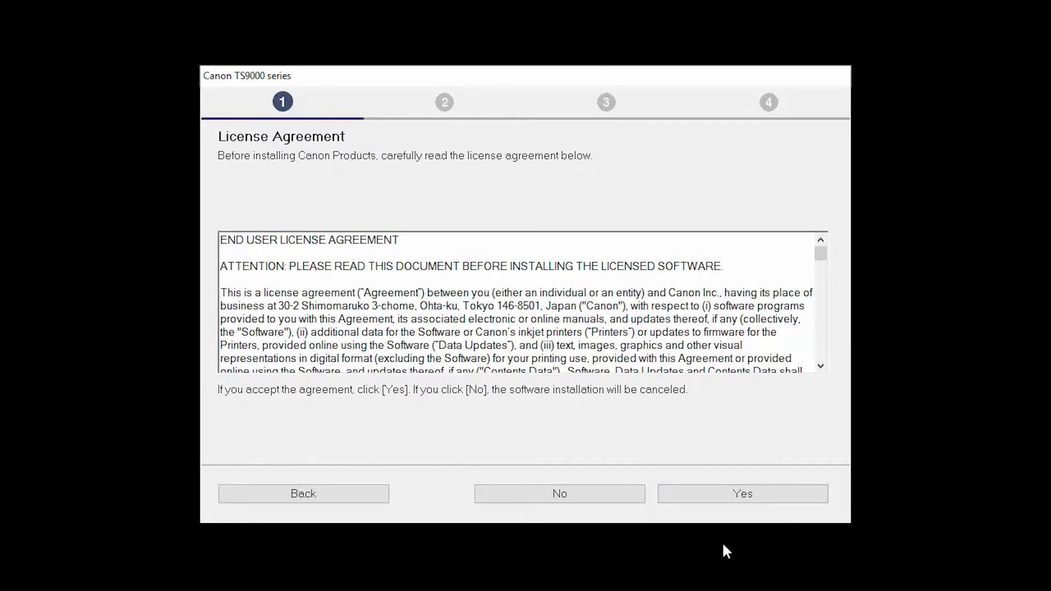
click(723, 499)
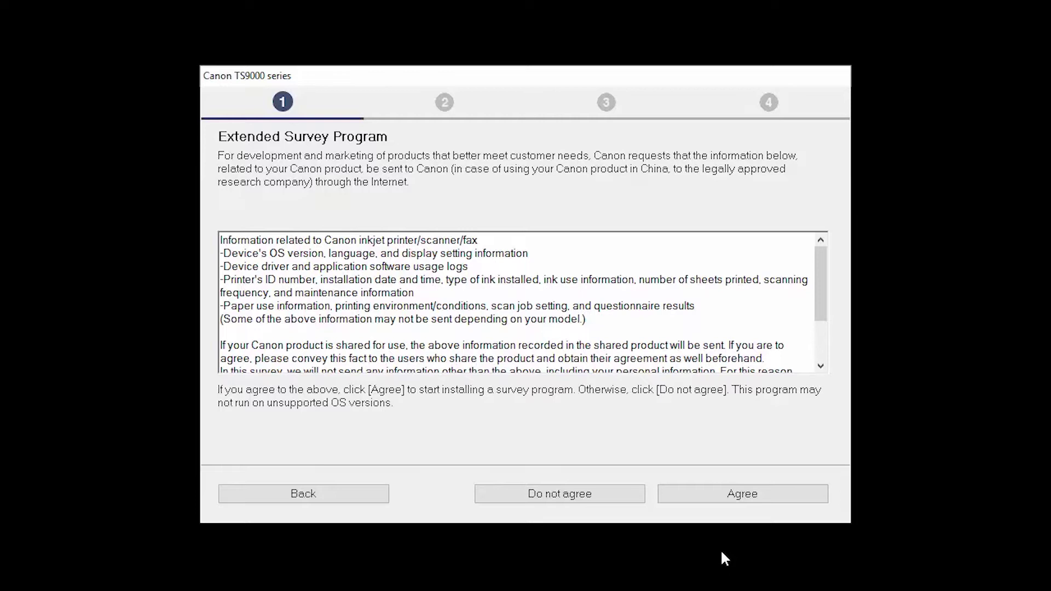
Step: Agree to the Extended Survey Program and deactivate the firewall block
click(711, 499)
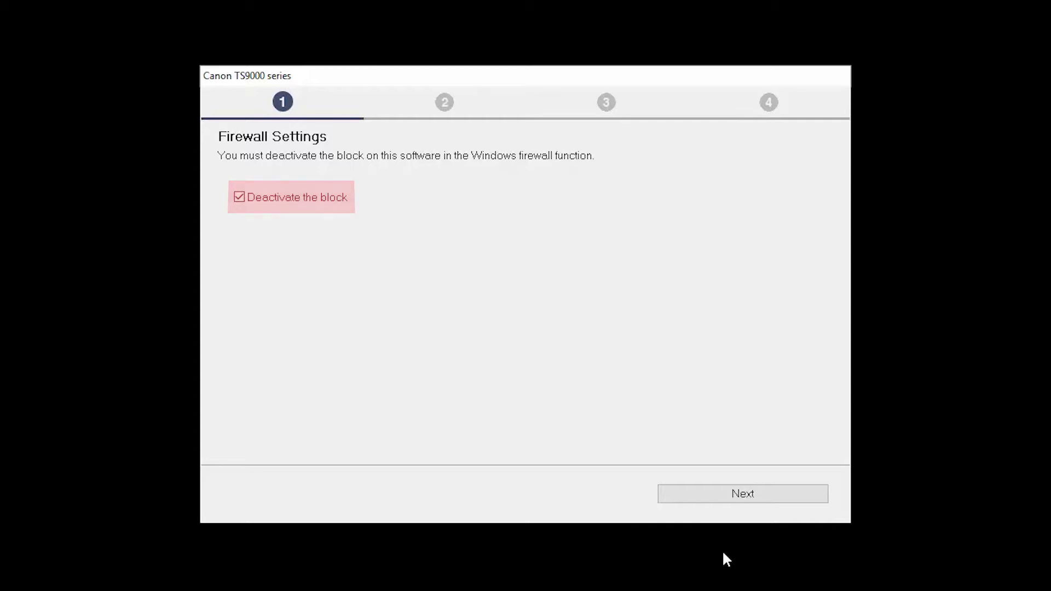
click(716, 499)
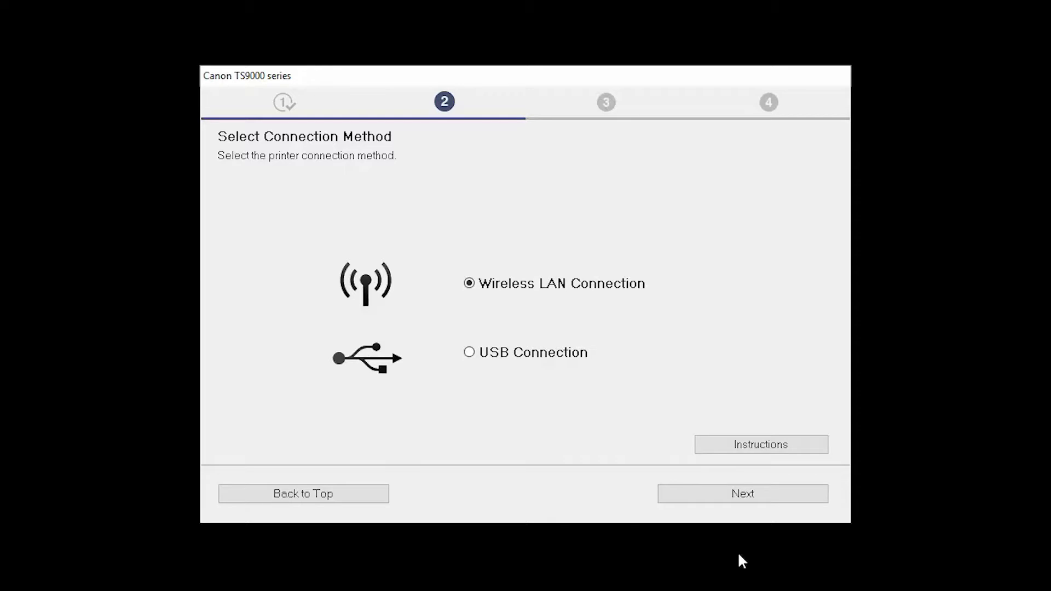
Step: Choose Wireless LAN Connection, select the detected TS9000 series printer, and install its drivers
click(470, 284)
click(715, 499)
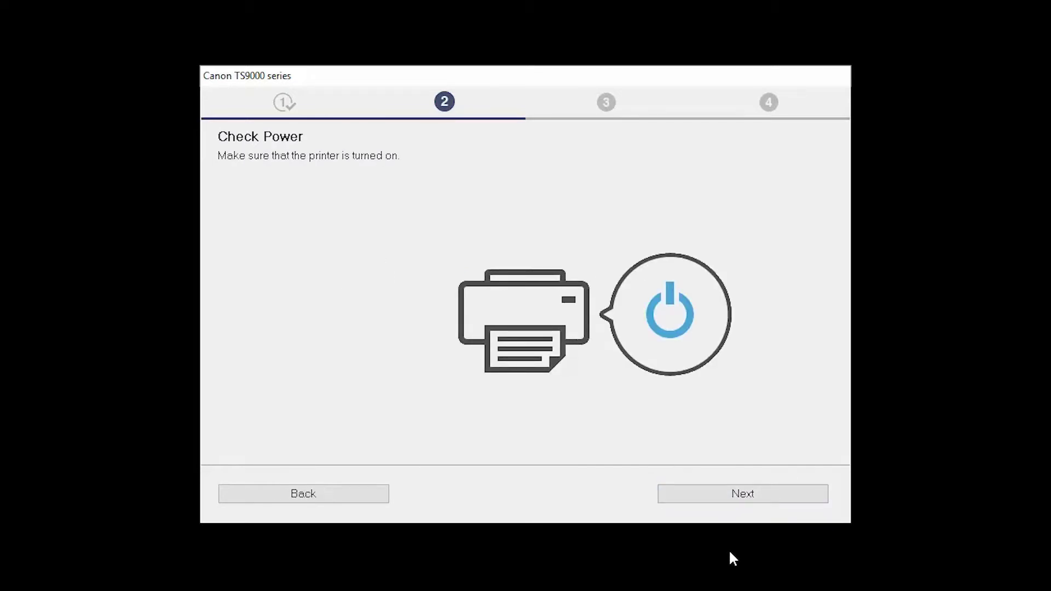
click(716, 500)
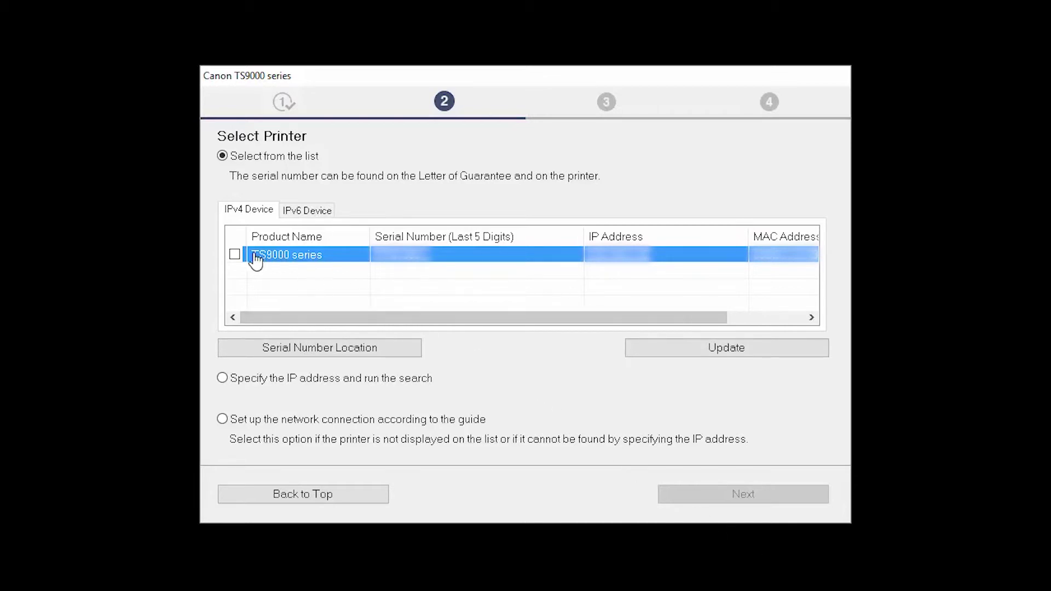
click(235, 255)
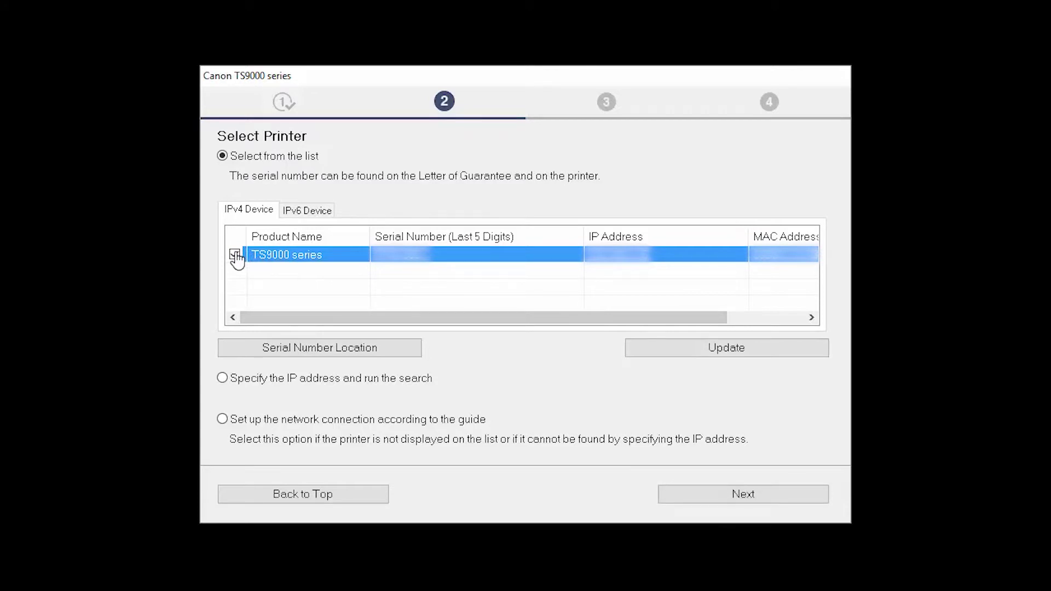
click(737, 495)
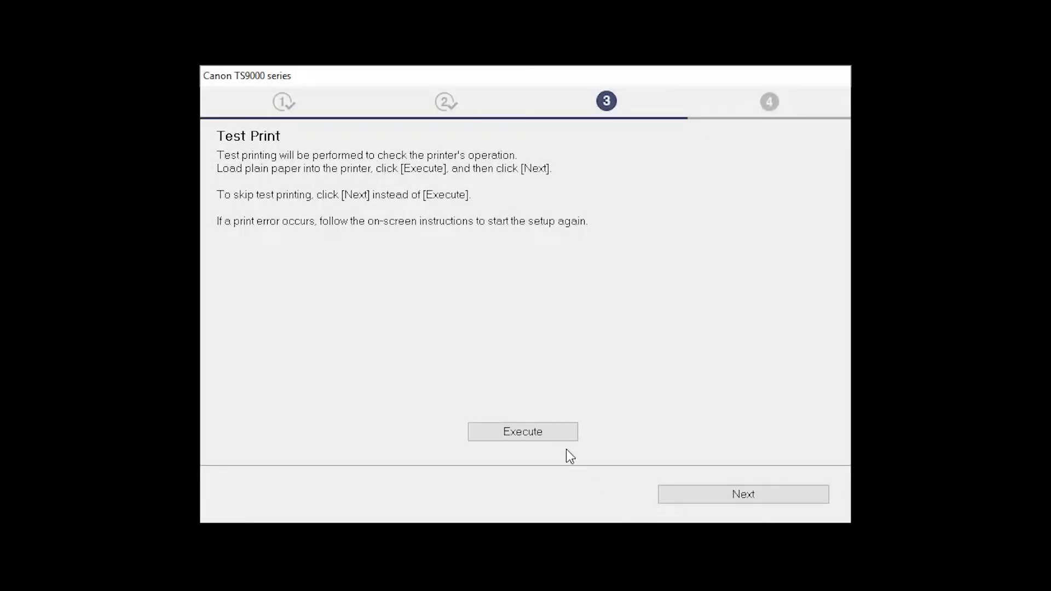
Step: Run a test print and continue to Setup Complete with default printer ticked
click(555, 440)
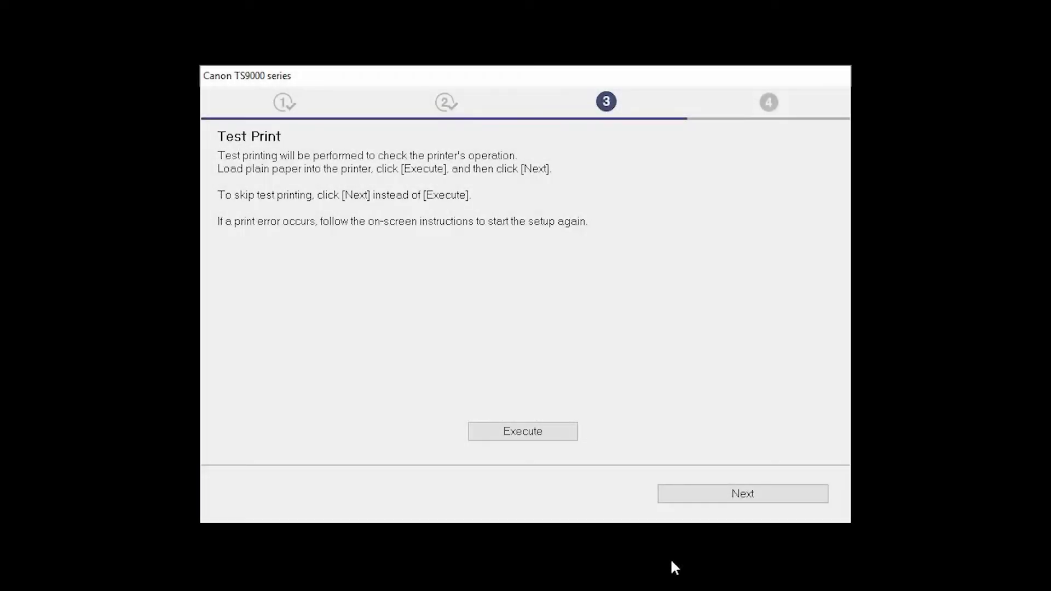
click(710, 501)
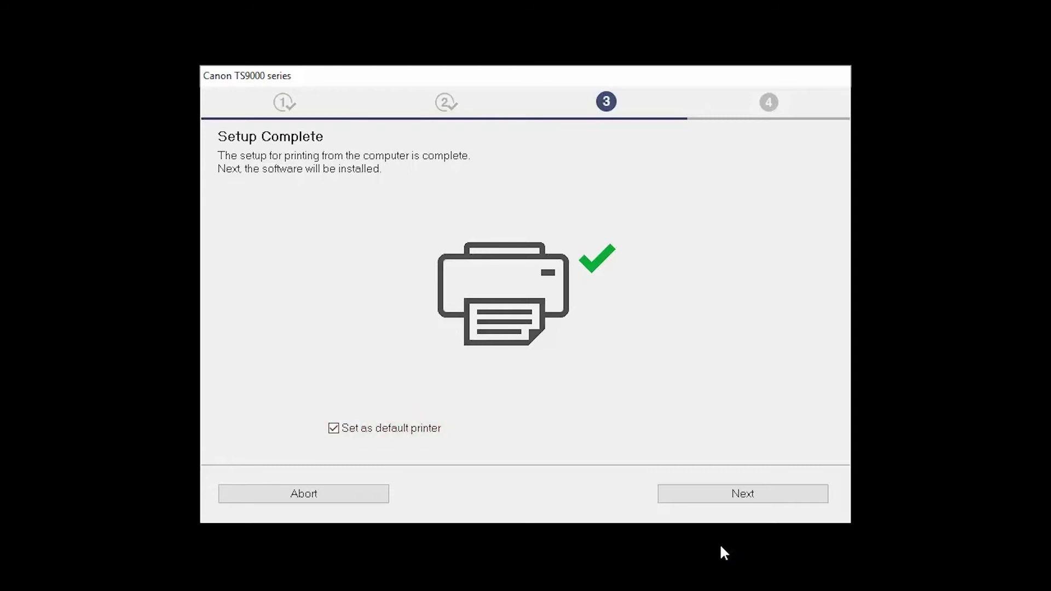
Step: Install the User's Manual, My Image Garden, Quick Menu and Easy-WebPrint EX, then skip the smartphone page
click(718, 499)
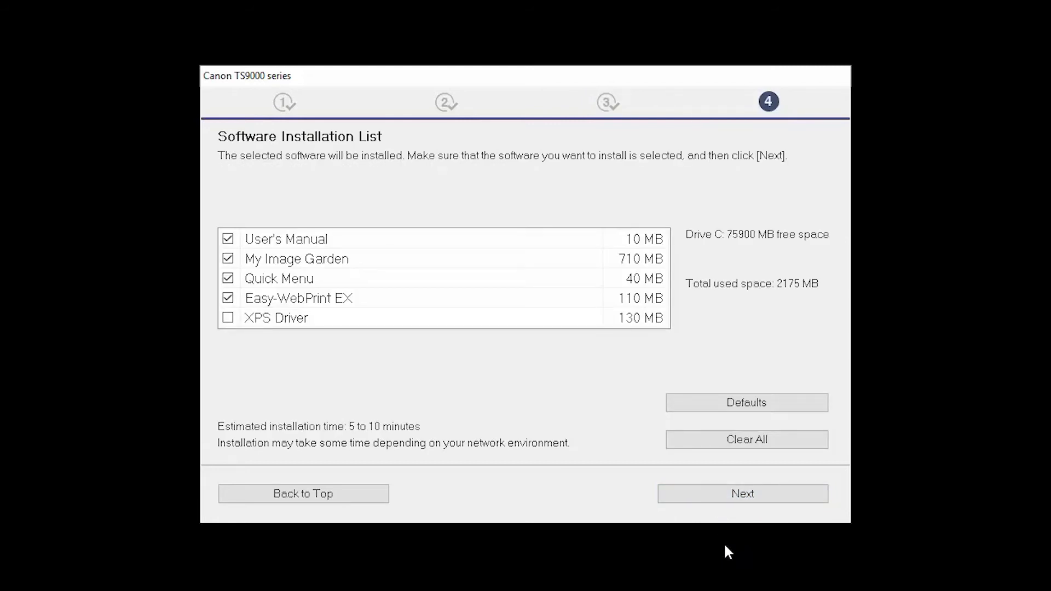
click(715, 501)
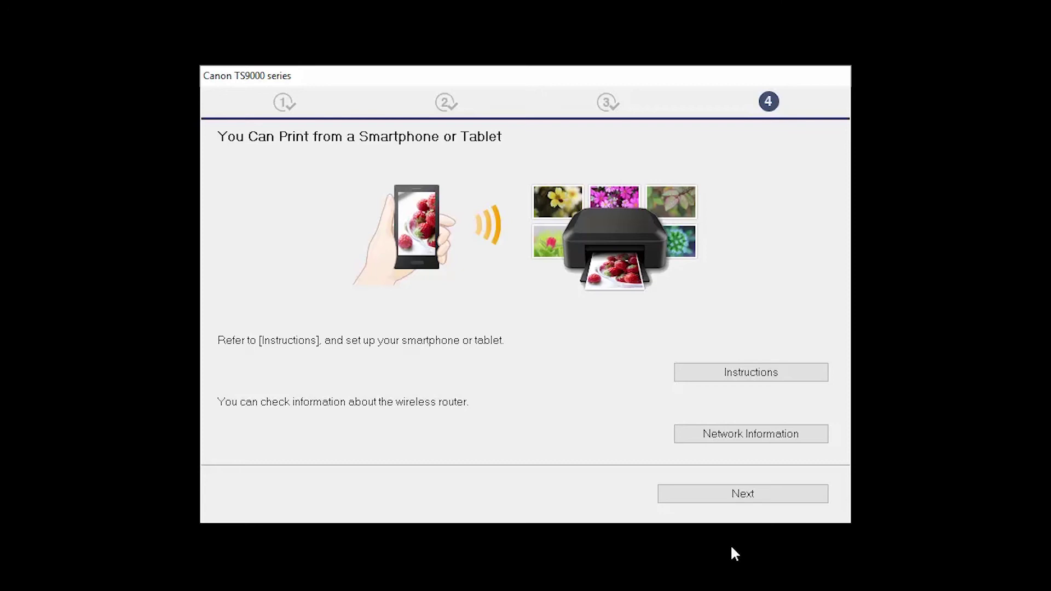
click(714, 498)
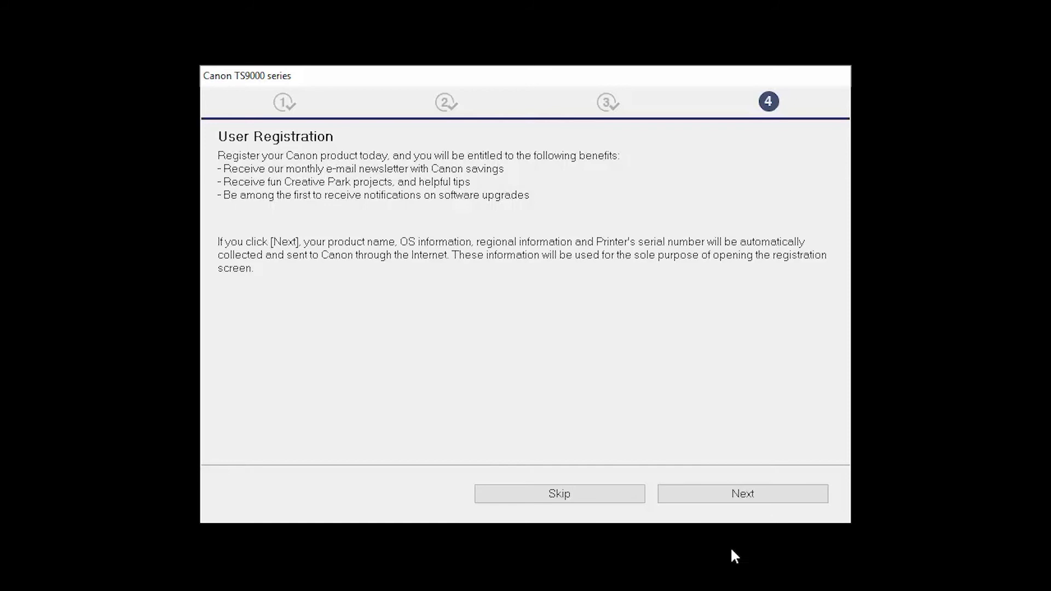
Step: Skip User Registration to reach Installation completed successfully
click(717, 499)
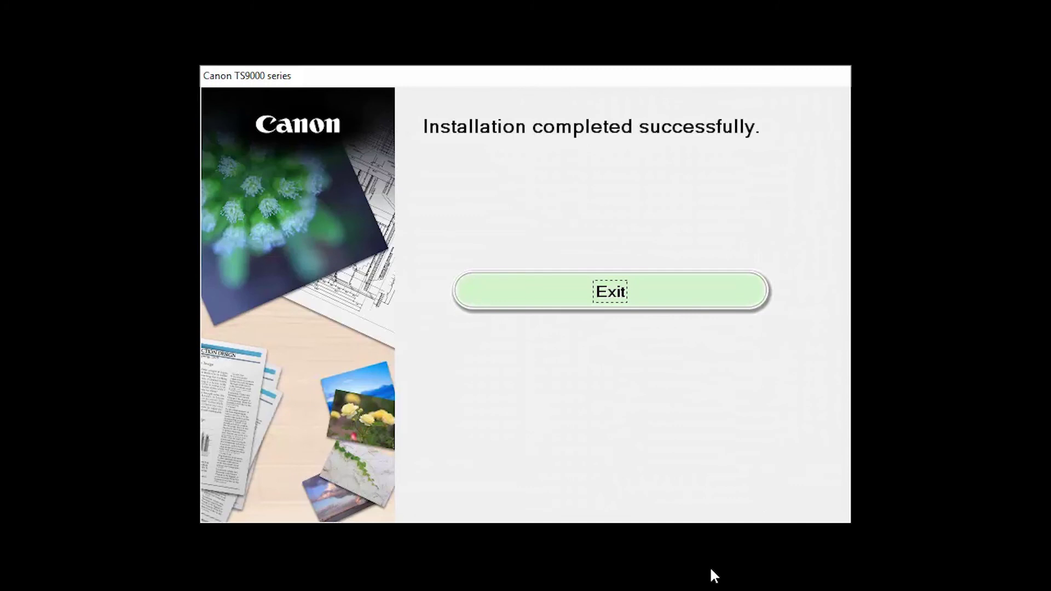